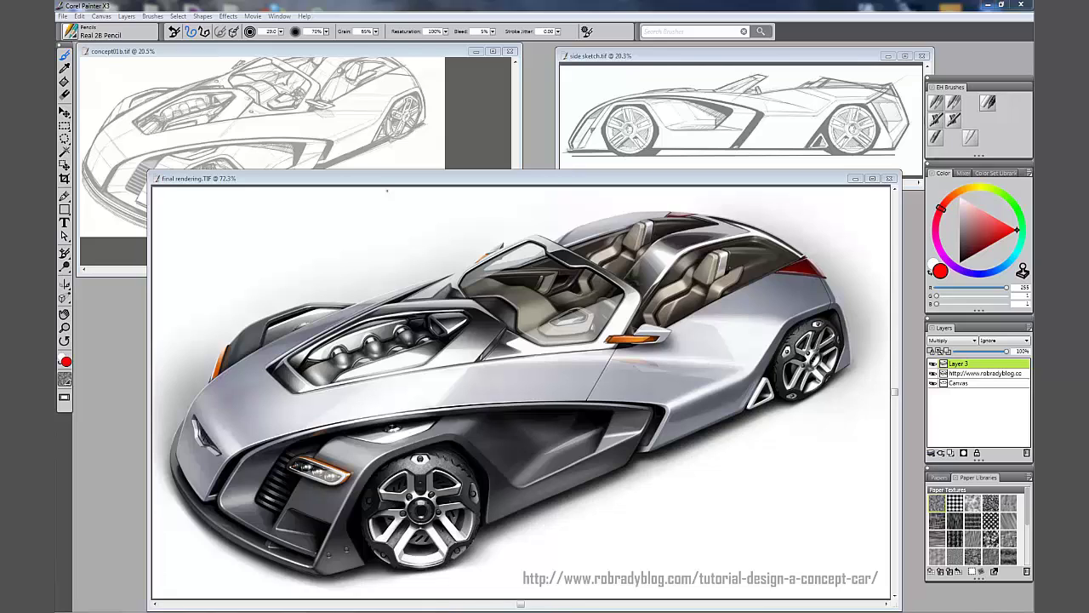
# Set the drawing colour to black with all RGB values at 0
pyautogui.click(387, 191)
pyautogui.click(970, 249)
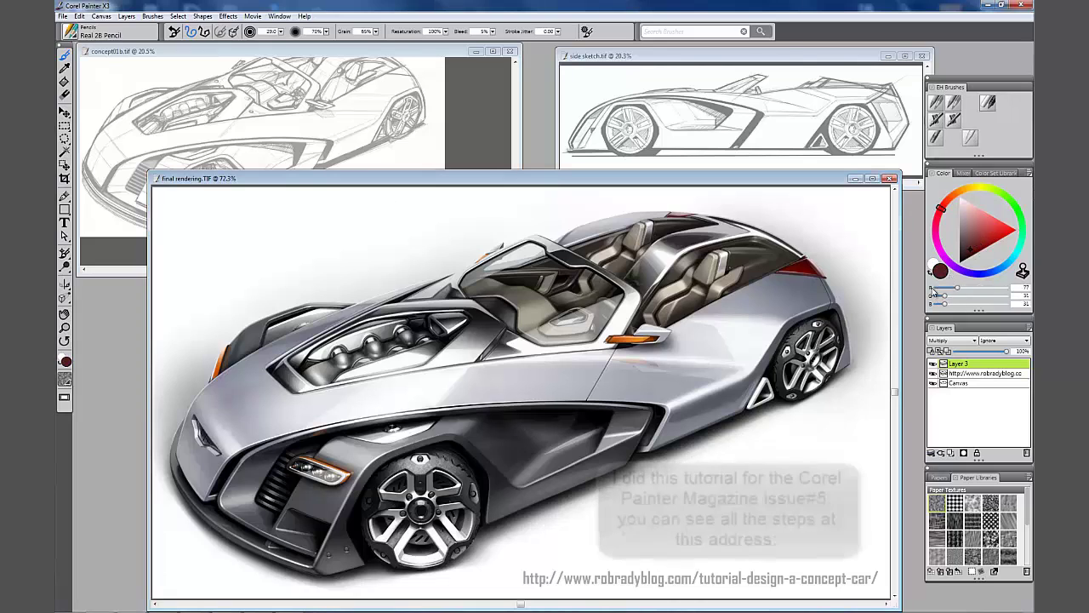
pyautogui.moveTo(932, 289); pyautogui.dragTo(929, 291)
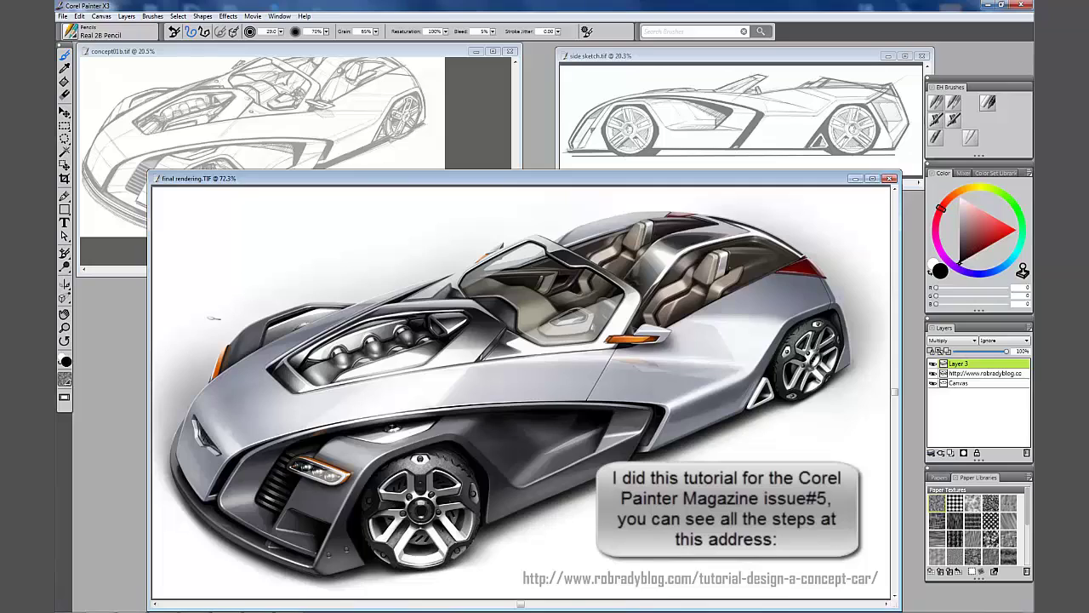
# Sketch practice Real 2B Pencil strokes above the car's hood: a short thick mark and long converging lines
pyautogui.moveTo(210, 313)
pyautogui.mouseDown()
pyautogui.moveTo(203, 330)
pyautogui.moveTo(227, 287)
pyautogui.moveTo(215, 308)
pyautogui.mouseUp()
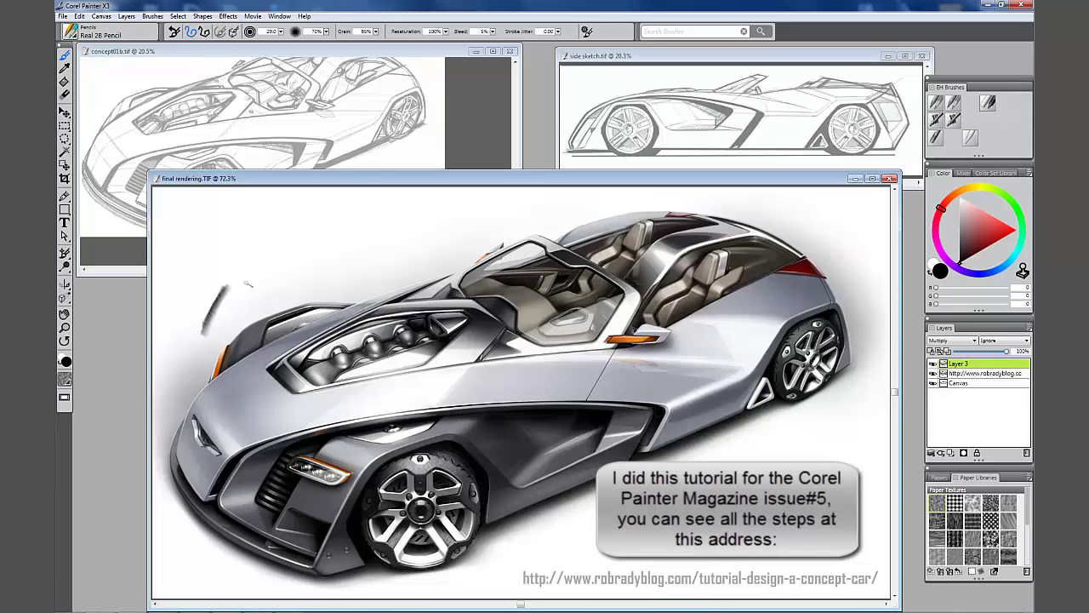
pyautogui.moveTo(171, 324)
pyautogui.mouseDown()
pyautogui.moveTo(481, 189)
pyautogui.moveTo(464, 200)
pyautogui.mouseUp()
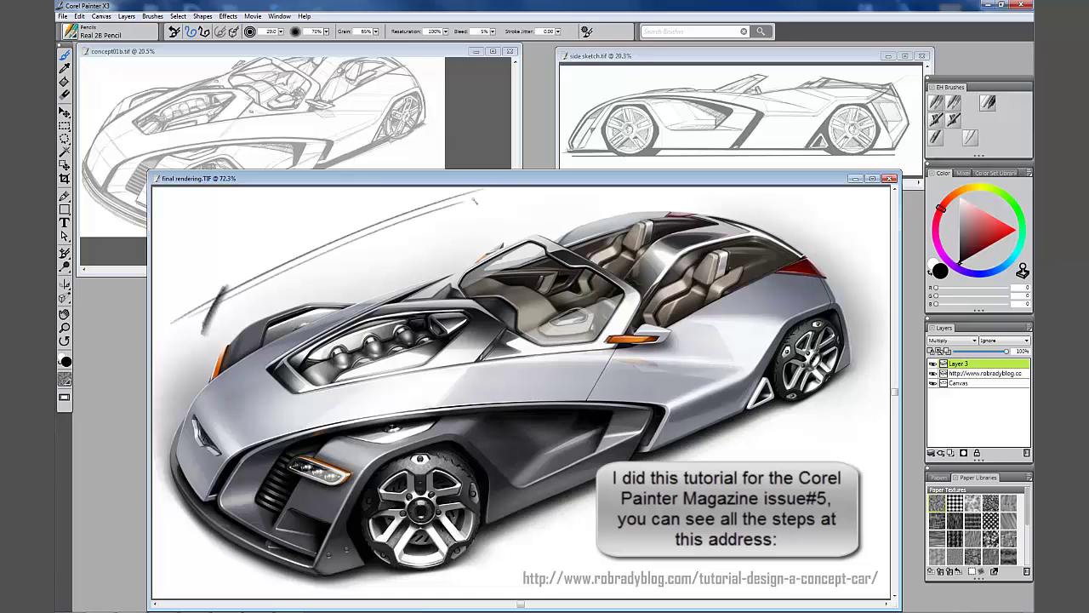
pyautogui.moveTo(315, 258); pyautogui.dragTo(473, 210)
pyautogui.moveTo(473, 210)
pyautogui.mouseDown()
pyautogui.moveTo(303, 269)
pyautogui.moveTo(340, 262)
pyautogui.mouseUp()
pyautogui.moveTo(274, 279); pyautogui.dragTo(399, 225)
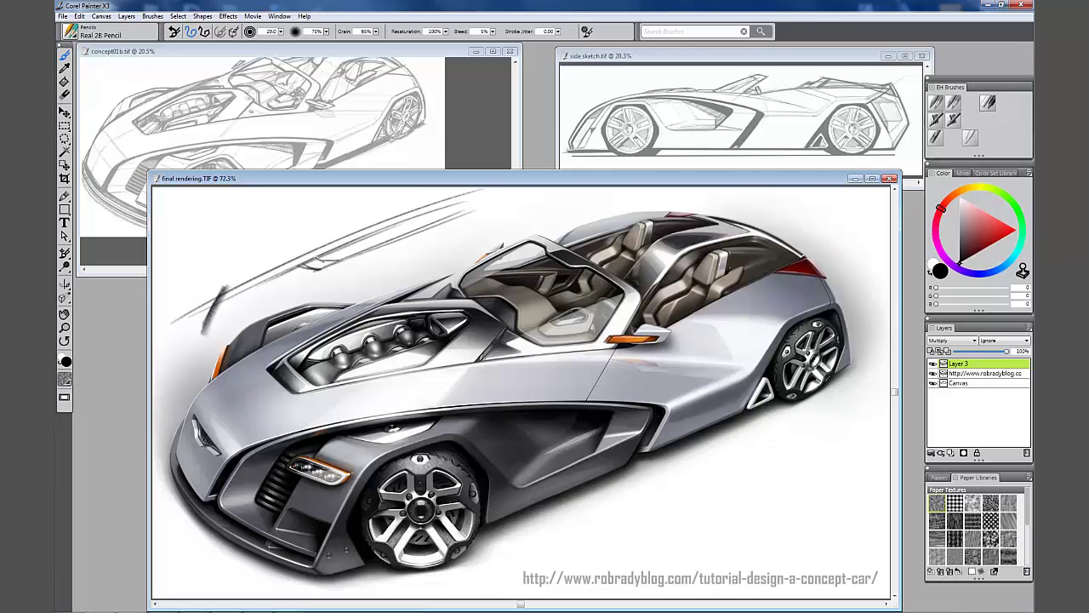
pyautogui.moveTo(324, 260); pyautogui.dragTo(303, 269)
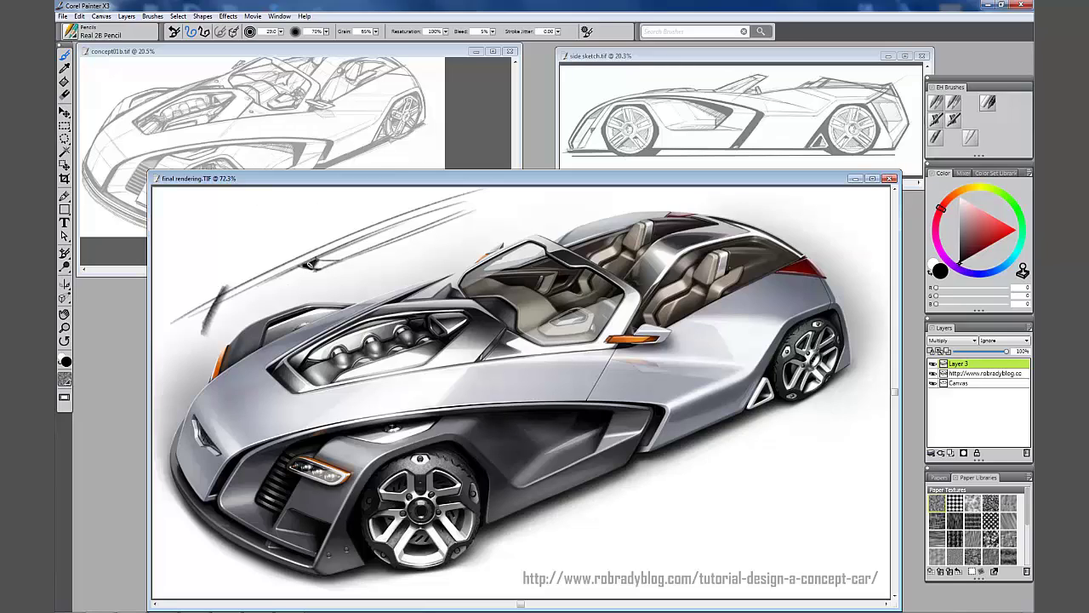
# Reinforce the converging lines and darken the wedge between them, and erase all the practice strokes above the hood
pyautogui.moveTo(311, 265)
pyautogui.mouseDown()
pyautogui.moveTo(339, 251)
pyautogui.moveTo(300, 274)
pyautogui.moveTo(410, 218)
pyautogui.mouseUp()
pyautogui.moveTo(260, 284); pyautogui.dragTo(456, 205)
pyautogui.moveTo(340, 252); pyautogui.dragTo(484, 193)
pyautogui.moveTo(338, 253); pyautogui.dragTo(364, 245)
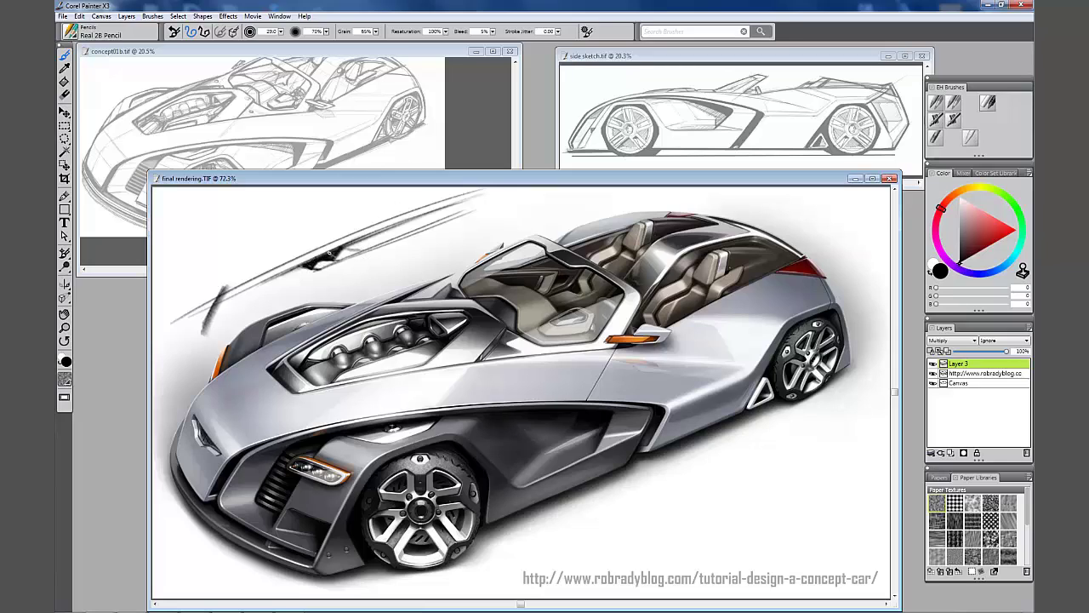
pyautogui.moveTo(332, 253)
pyautogui.mouseDown()
pyautogui.moveTo(394, 223)
pyautogui.moveTo(367, 235)
pyautogui.mouseUp()
pyautogui.moveTo(214, 315)
pyautogui.mouseDown()
pyautogui.moveTo(199, 306)
pyautogui.moveTo(379, 234)
pyautogui.moveTo(463, 227)
pyautogui.moveTo(275, 263)
pyautogui.moveTo(476, 216)
pyautogui.moveTo(362, 265)
pyautogui.moveTo(255, 352)
pyautogui.mouseUp()
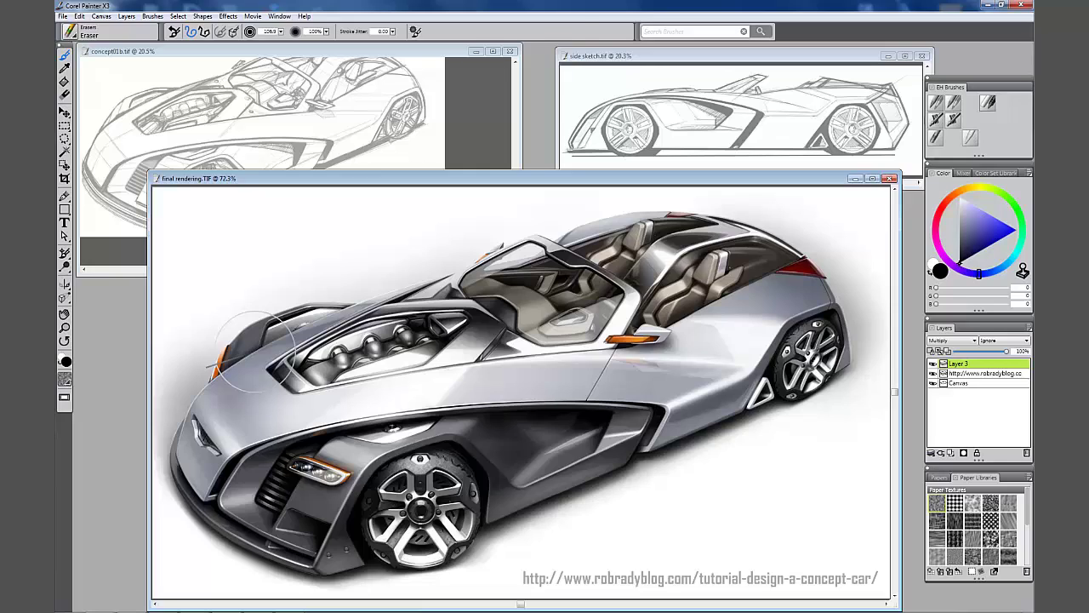
# Draw two long, nearly parallel thin pencil lines sweeping above the hood toward the roof
pyautogui.press('b')
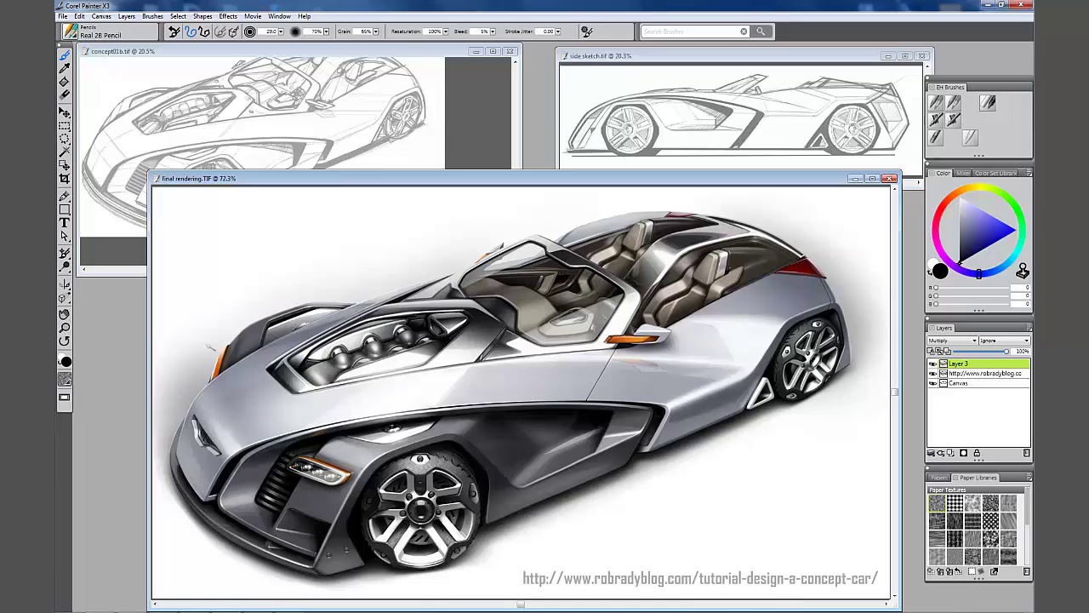
pyautogui.moveTo(213, 343); pyautogui.dragTo(572, 196)
pyautogui.moveTo(193, 359); pyautogui.dragTo(560, 207)
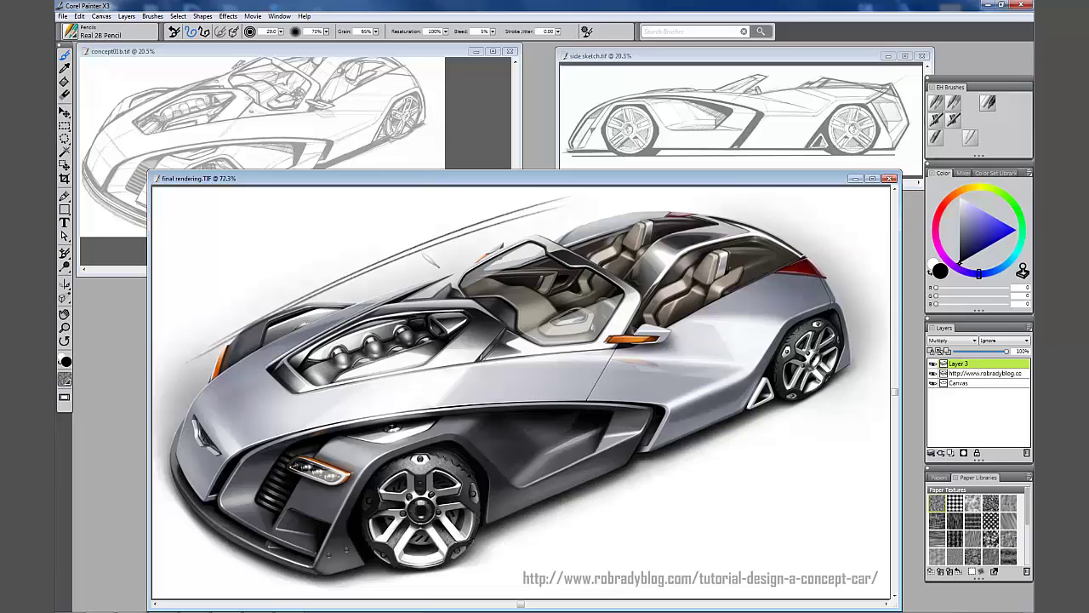
# Calibrate Brush Tracking with test strokes at different speeds and pressures, finishing with a fast diagonal stroke, and apply the settings
pyautogui.click(64, 17)
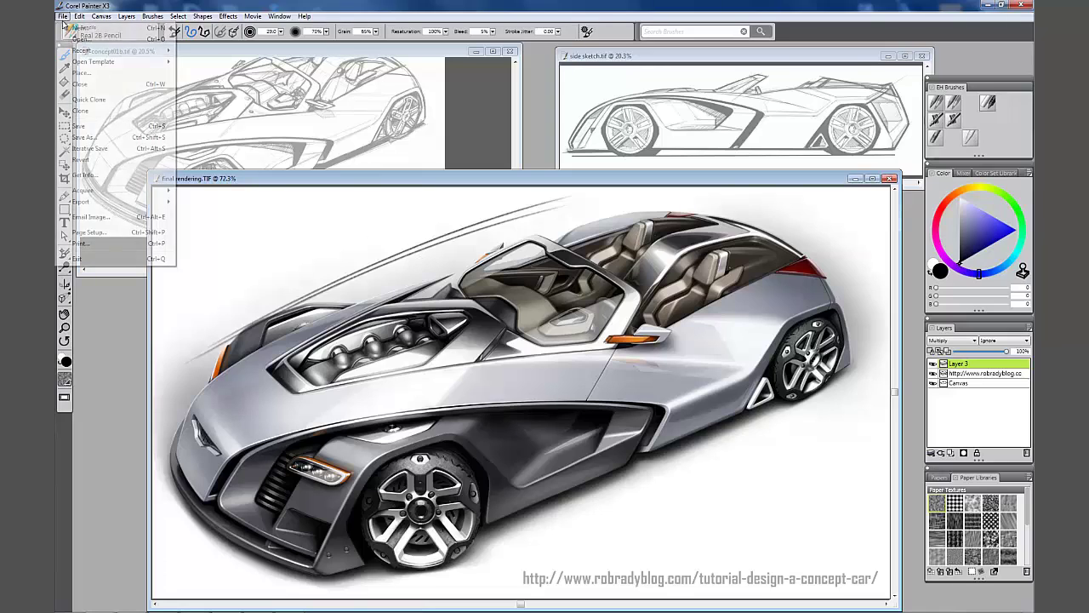
pyautogui.click(78, 16)
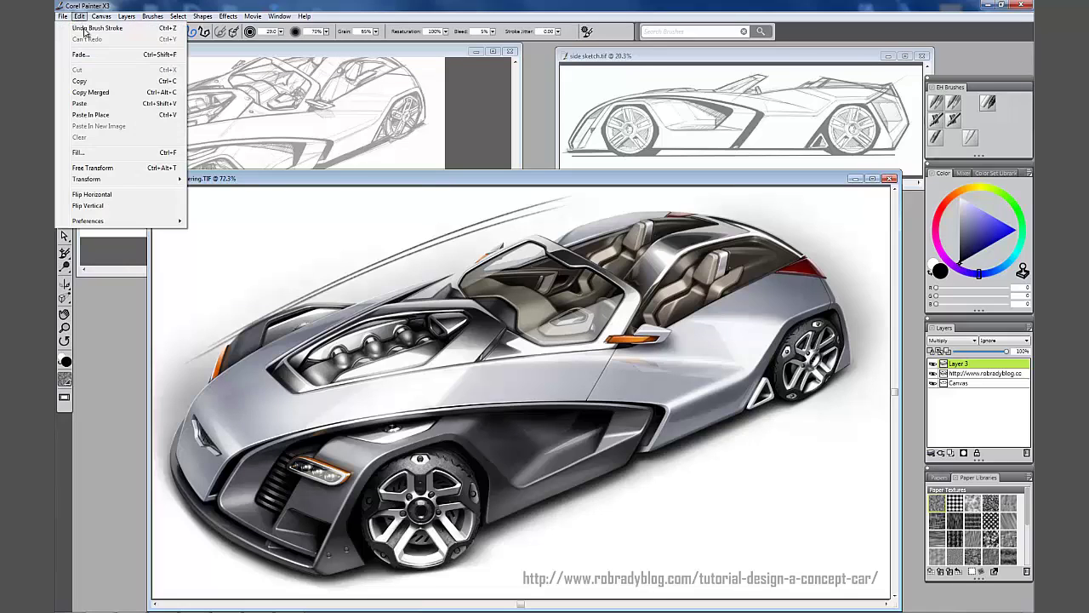
pyautogui.moveTo(160, 223)
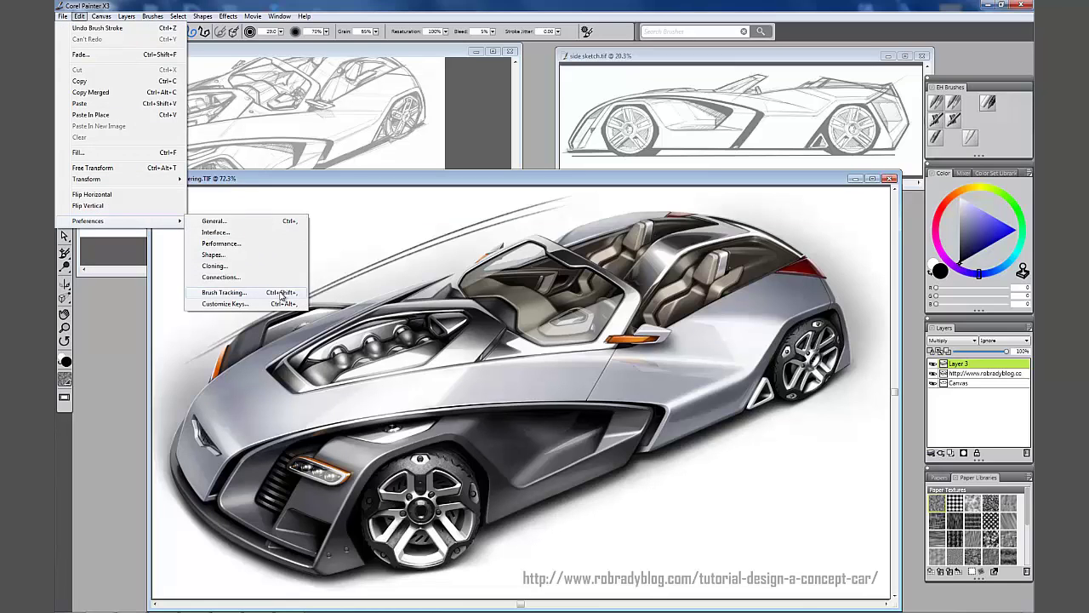
pyautogui.click(224, 292)
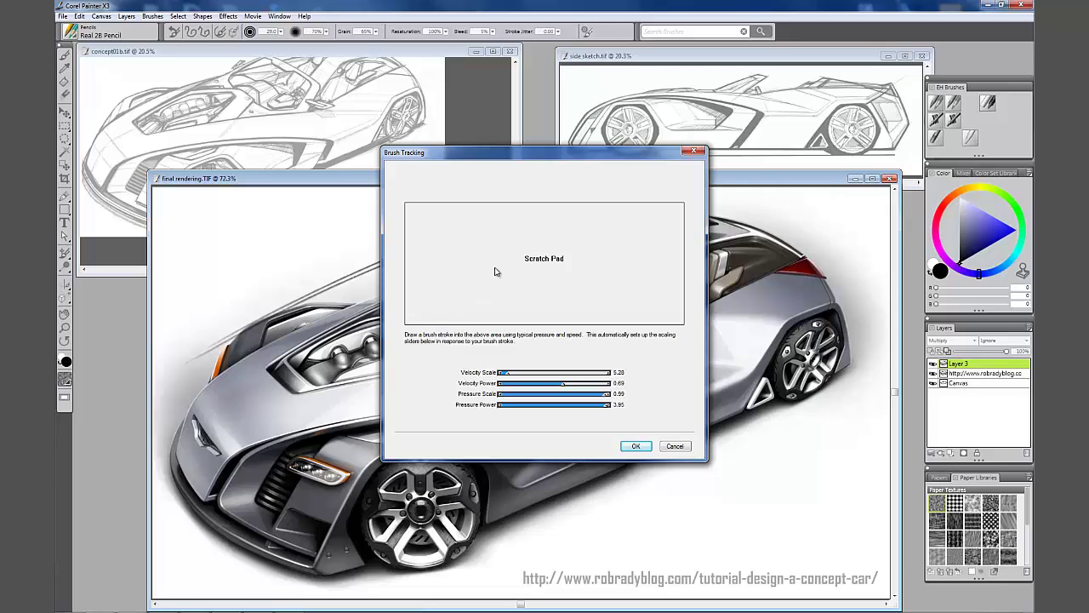
pyautogui.moveTo(415, 319); pyautogui.dragTo(676, 215)
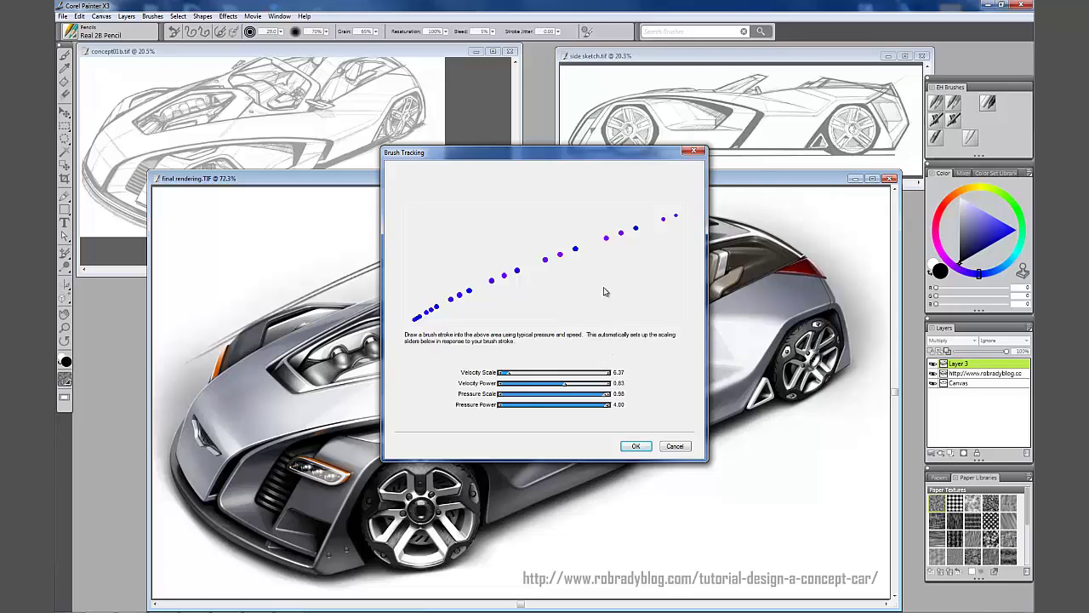
pyautogui.moveTo(600, 280)
pyautogui.mouseDown()
pyautogui.moveTo(616, 271)
pyautogui.moveTo(575, 271)
pyautogui.moveTo(560, 289)
pyautogui.mouseUp()
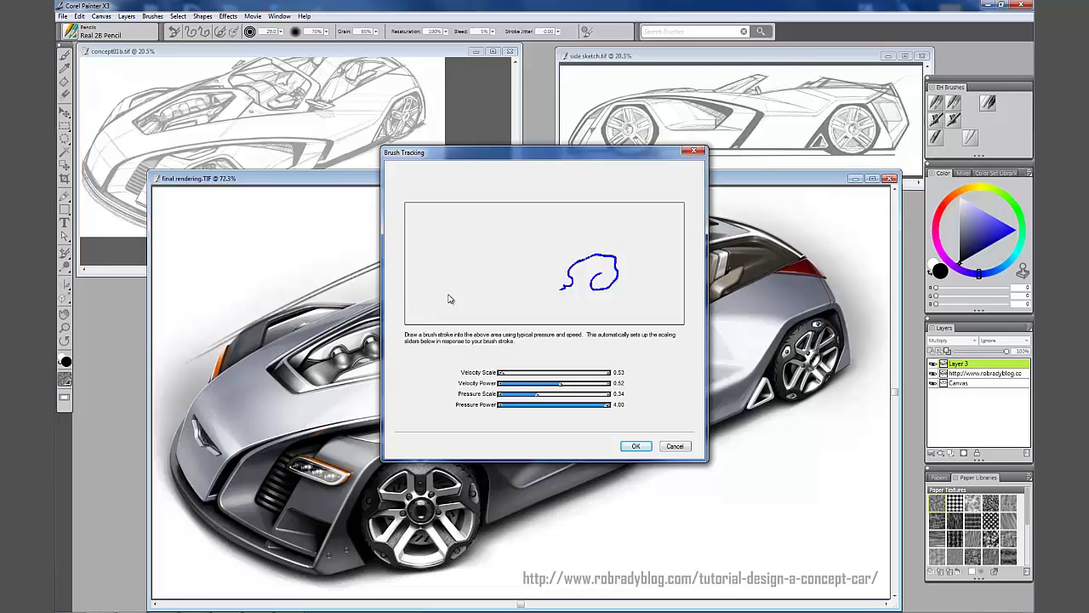
pyautogui.moveTo(414, 316); pyautogui.dragTo(669, 224)
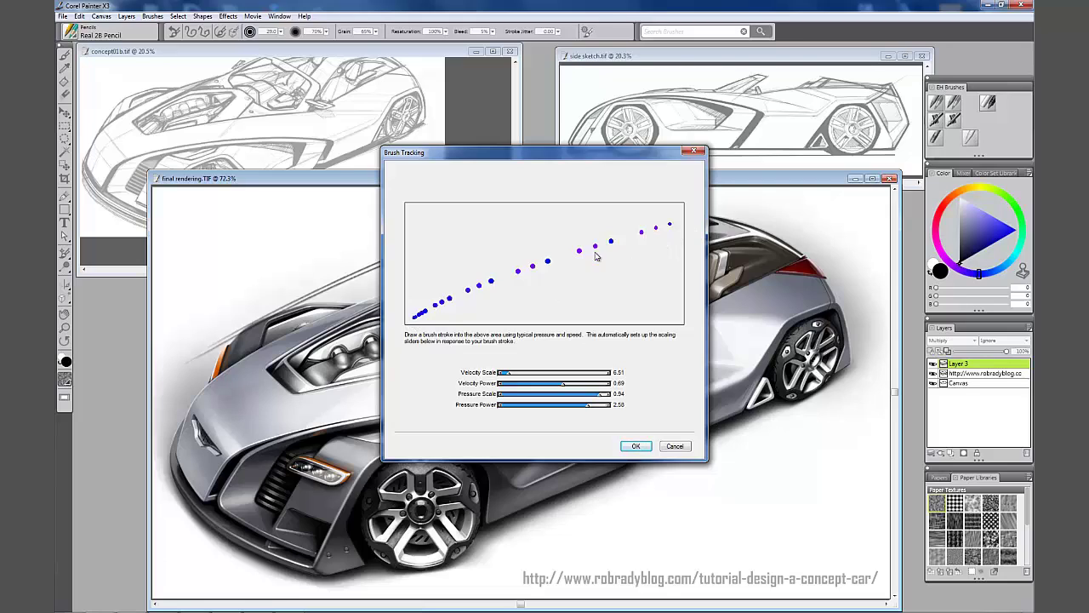
pyautogui.moveTo(442, 313); pyautogui.dragTo(643, 228)
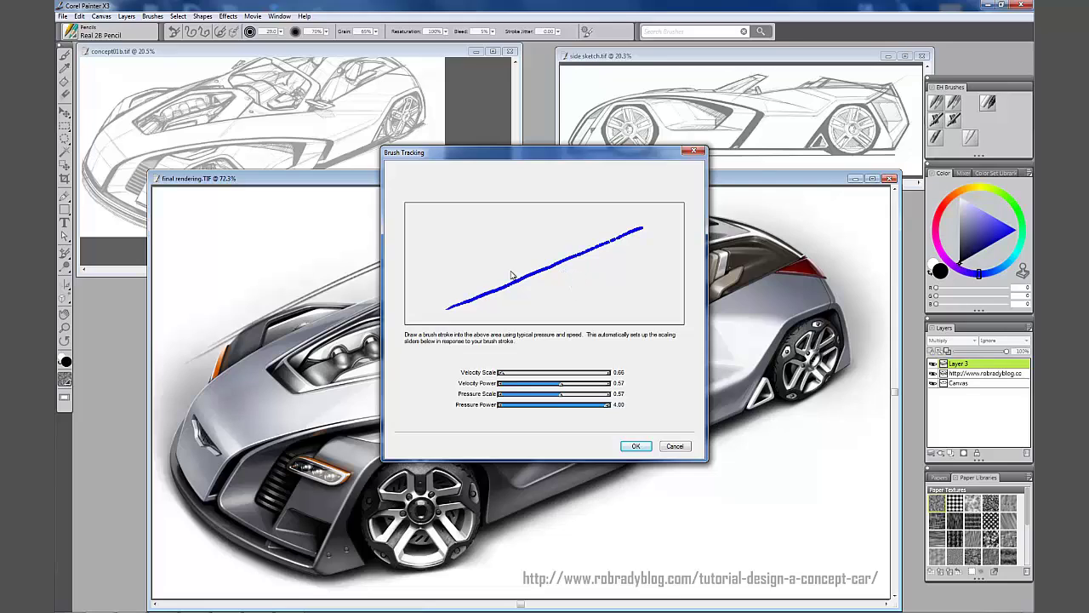
pyautogui.moveTo(426, 310); pyautogui.dragTo(664, 220)
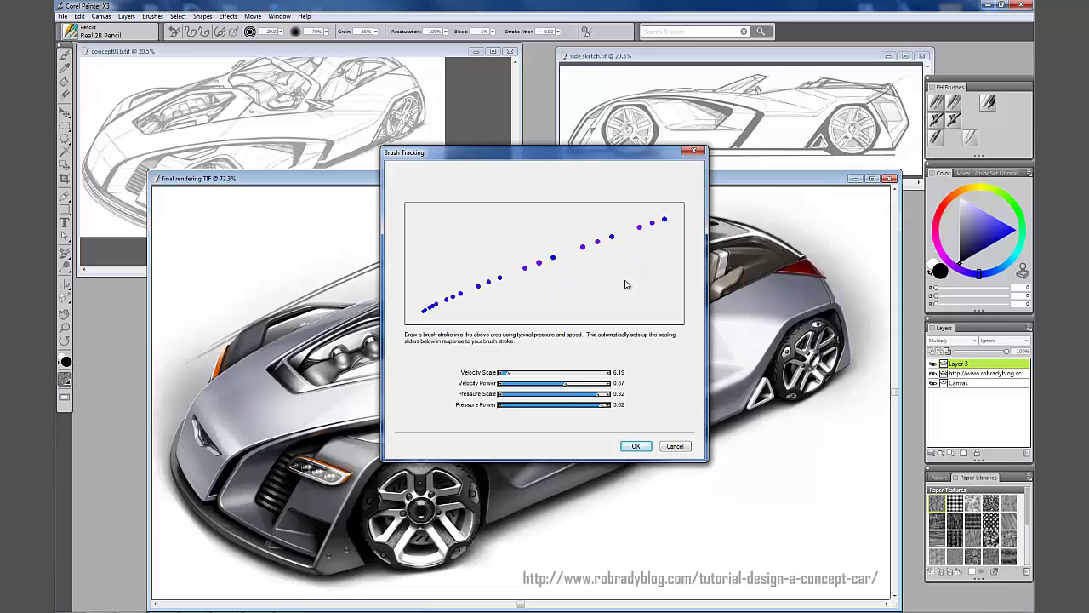
pyautogui.click(636, 446)
# Draw a wide shaded pencil stroke, a short shaded patch and a thin long line in the space above the hood
pyautogui.moveTo(191, 341); pyautogui.dragTo(459, 209)
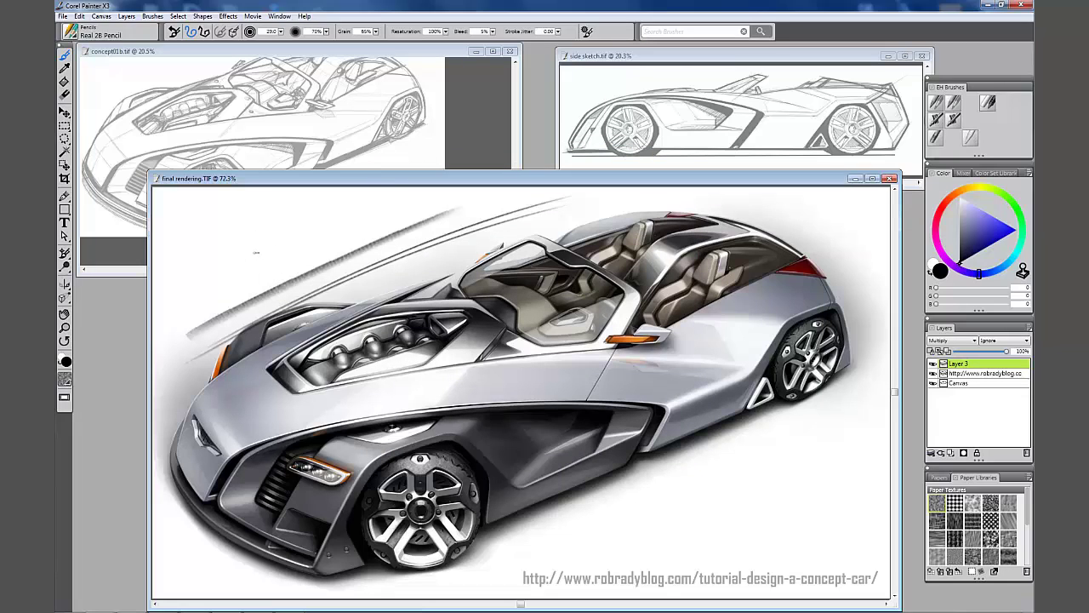
pyautogui.moveTo(238, 268); pyautogui.dragTo(281, 245)
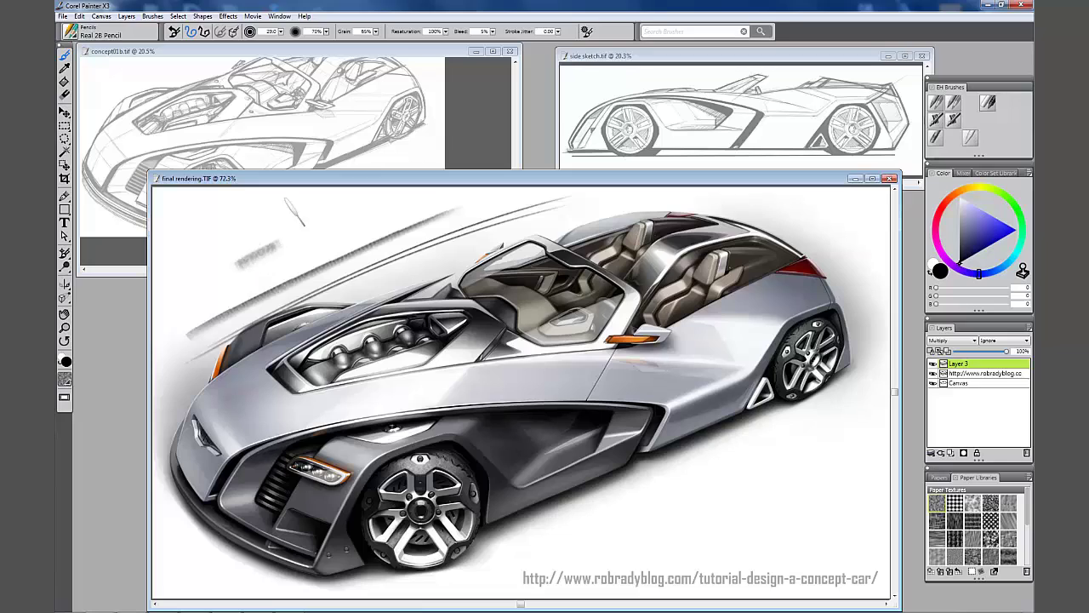
pyautogui.moveTo(195, 309); pyautogui.dragTo(434, 198)
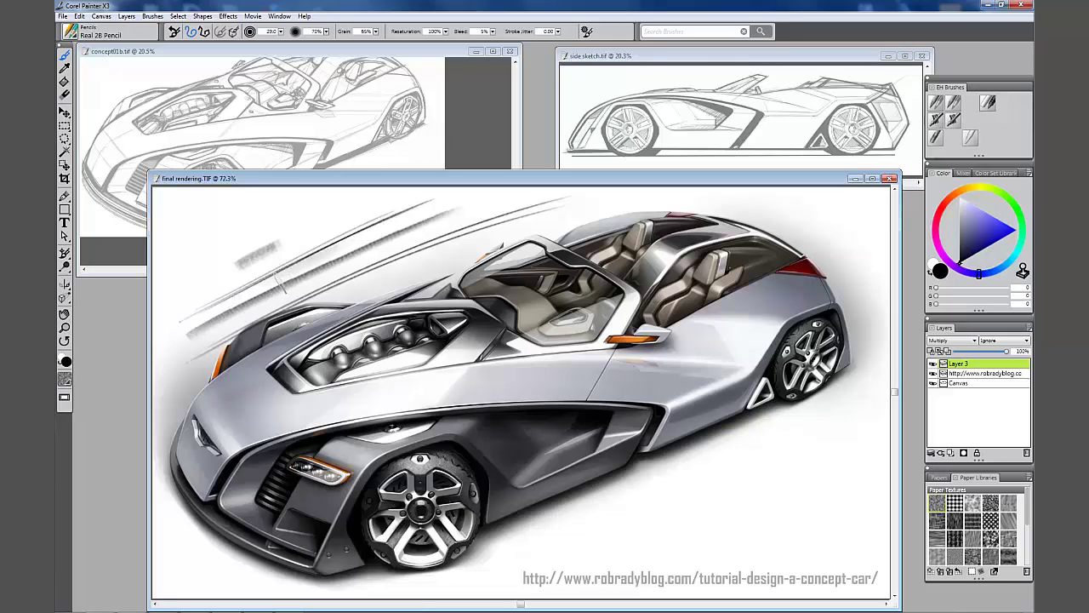
# Shade beneath the thin line above the hood, building up a dark tapering wedge with overlapping pencil strokes
pyautogui.moveTo(283, 285); pyautogui.dragTo(381, 228)
pyautogui.moveTo(270, 290); pyautogui.dragTo(396, 215)
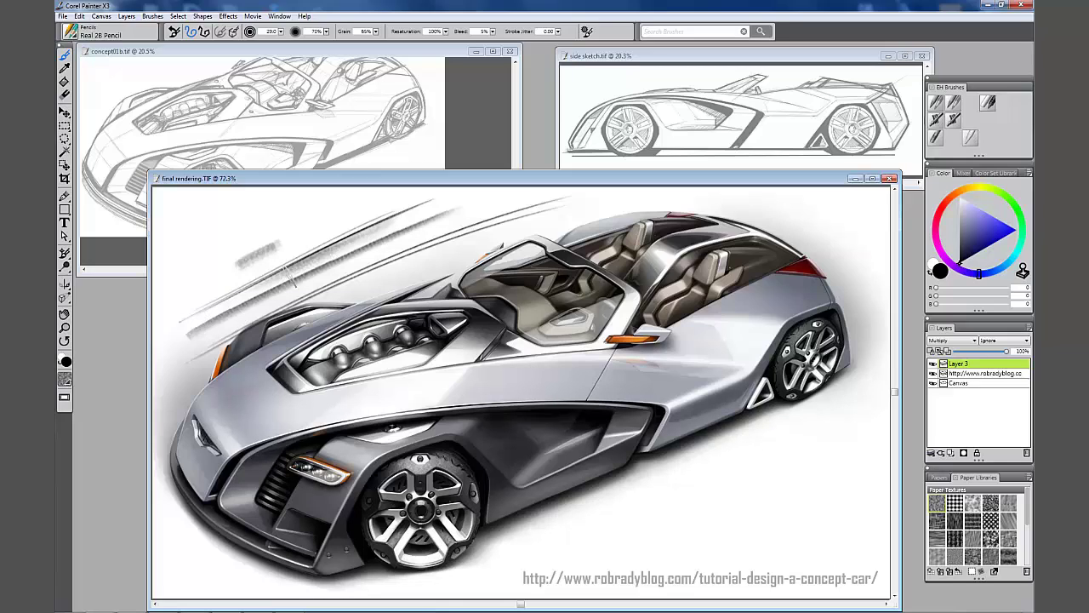
pyautogui.moveTo(298, 262); pyautogui.dragTo(388, 222)
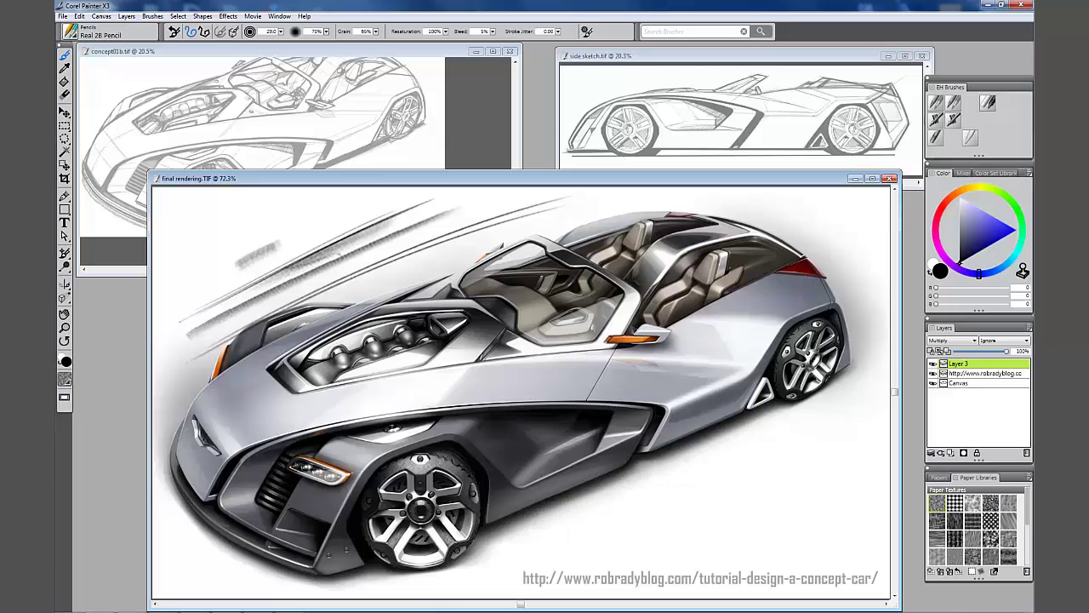
pyautogui.moveTo(320, 261); pyautogui.dragTo(372, 228)
pyautogui.moveTo(290, 271)
pyautogui.mouseDown()
pyautogui.moveTo(380, 223)
pyautogui.moveTo(295, 280)
pyautogui.mouseUp()
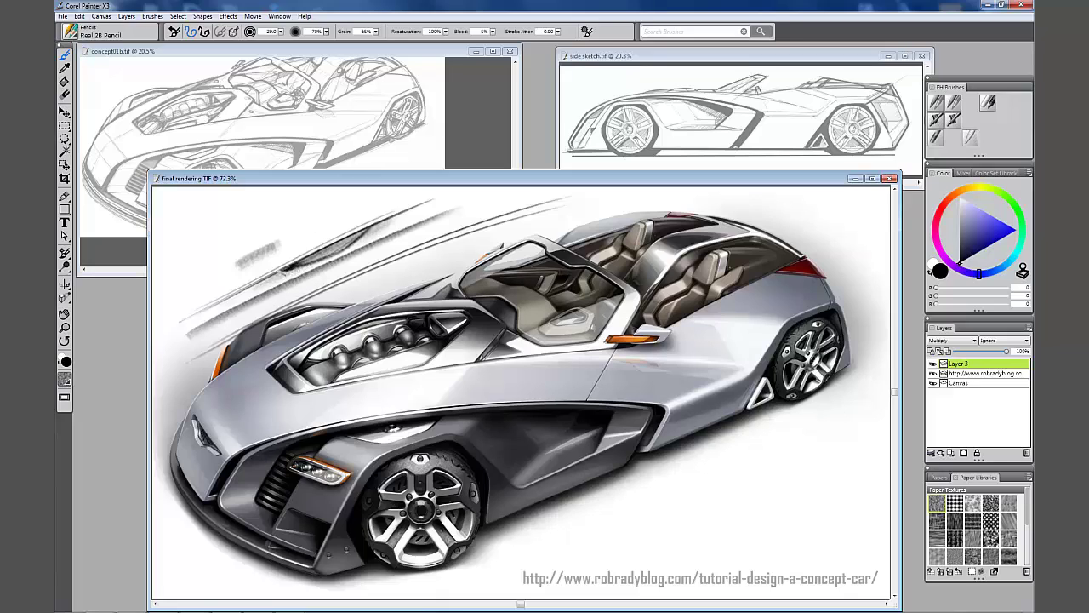
pyautogui.moveTo(289, 268)
pyautogui.mouseDown()
pyautogui.moveTo(368, 228)
pyautogui.moveTo(352, 244)
pyautogui.mouseUp()
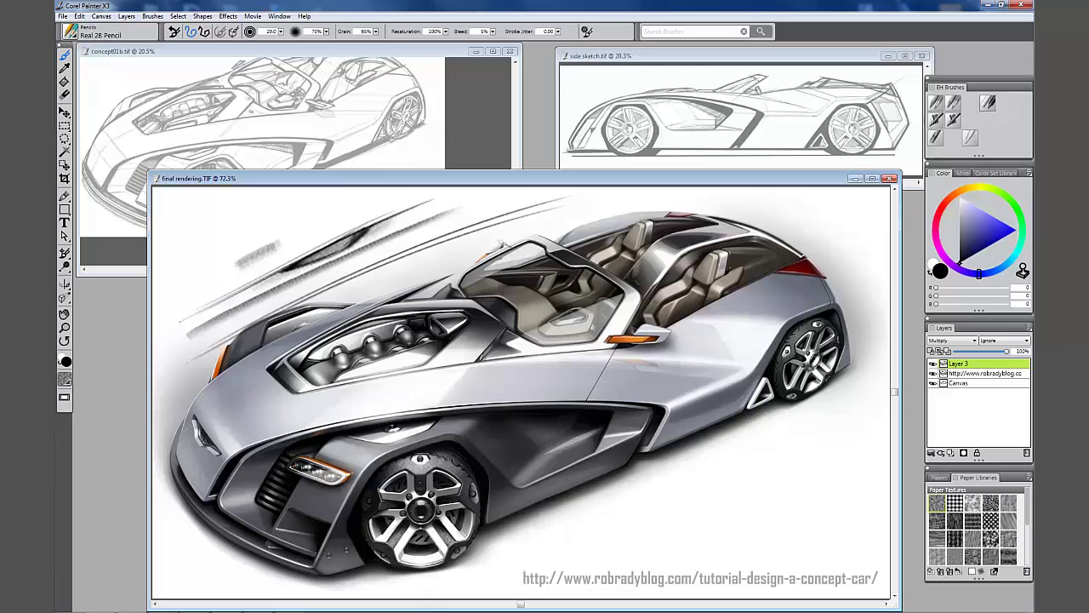
# Pick bright red and use the Pen tool to draw a curved path from the car's nose over the front wheel to the side vent
pyautogui.click(944, 209)
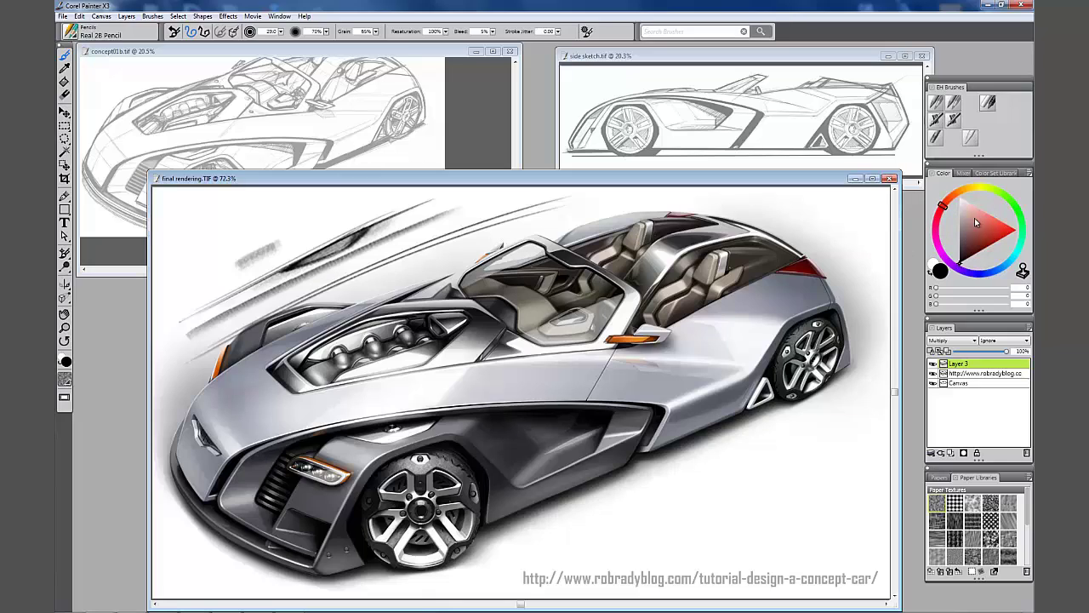
pyautogui.moveTo(976, 223); pyautogui.dragTo(1013, 229)
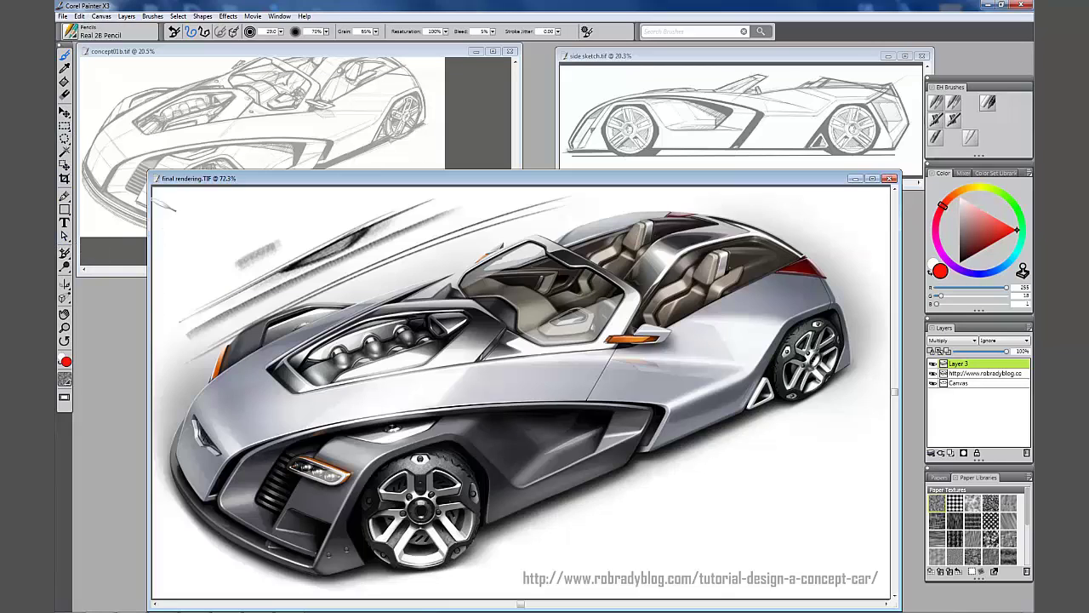
pyautogui.press('p')
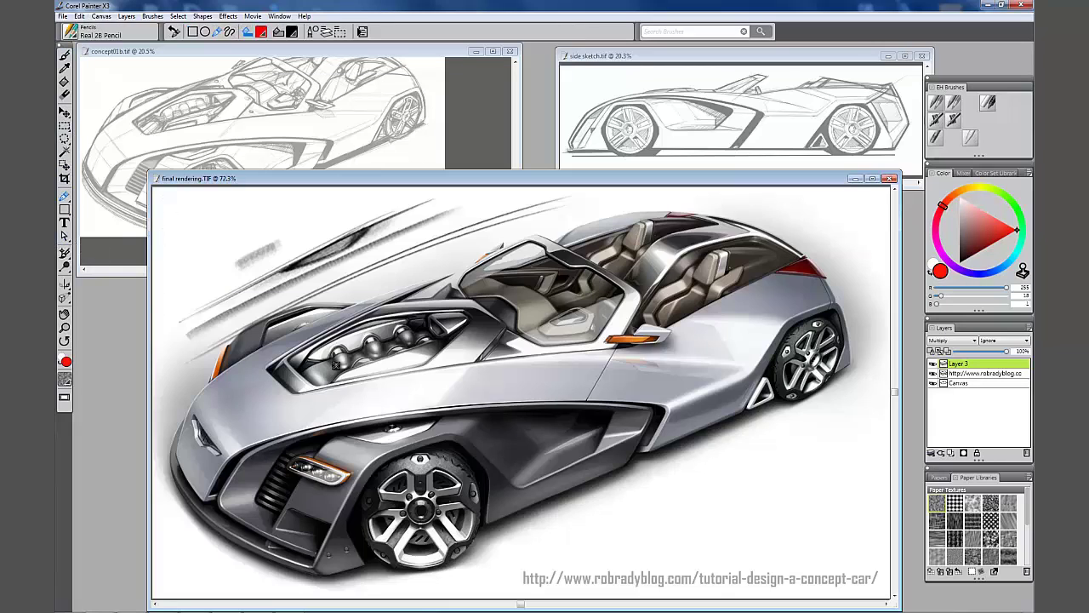
pyautogui.click(245, 440)
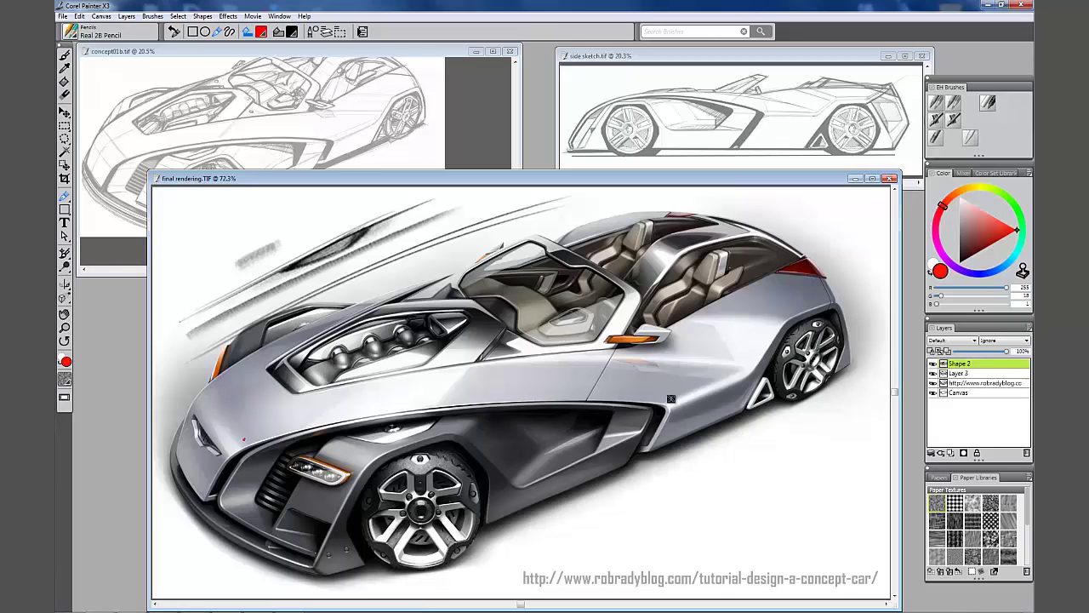
pyautogui.moveTo(671, 398); pyautogui.dragTo(916, 417)
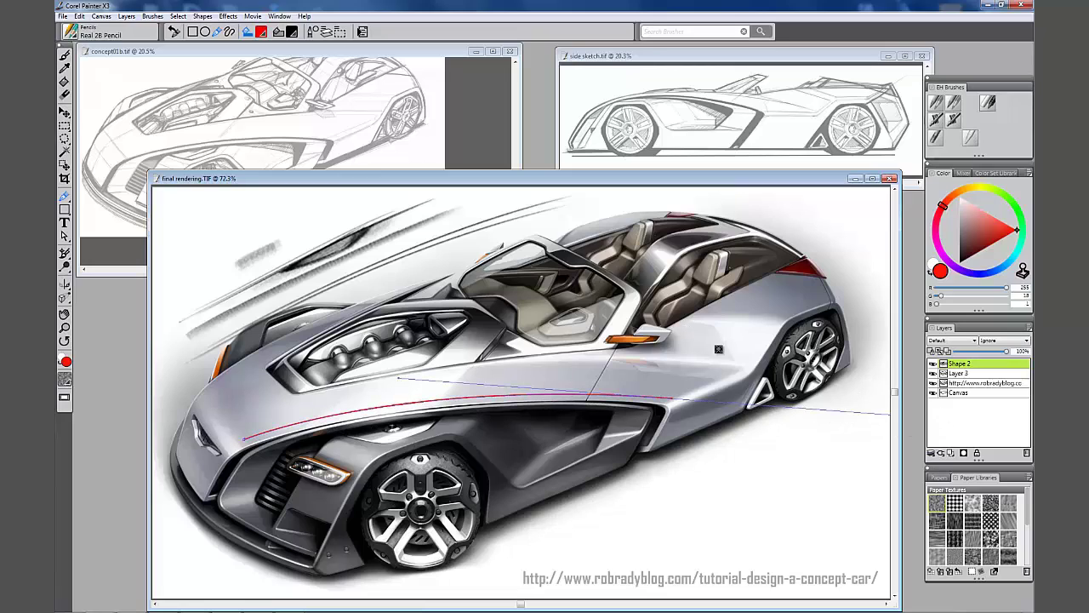
# Hide Shape 2 and, on a new layer, trace its curved path with red pencil strokes
pyautogui.click(933, 364)
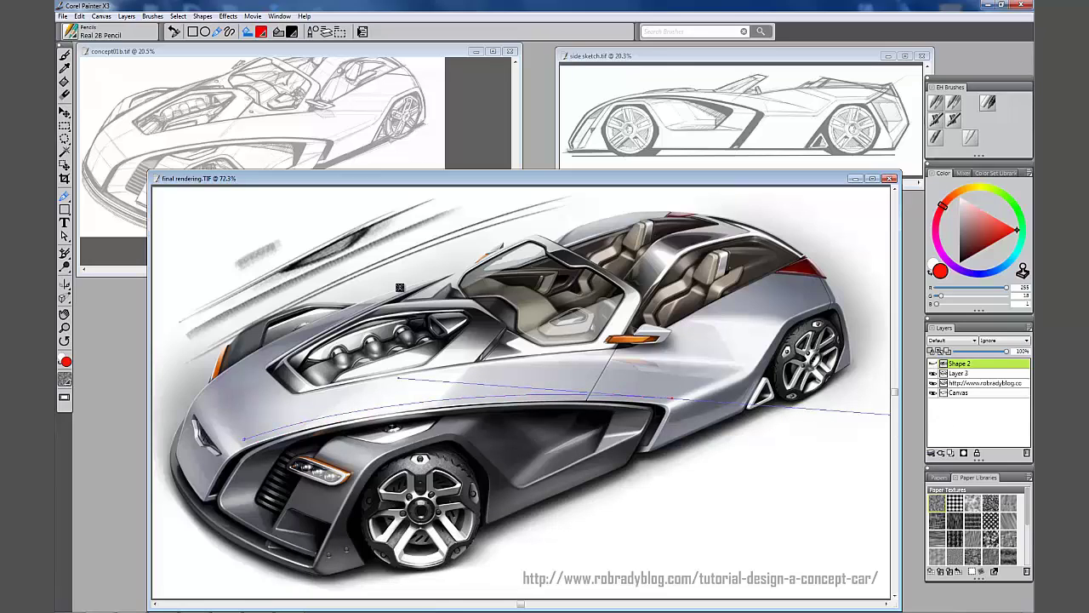
pyautogui.press('b')
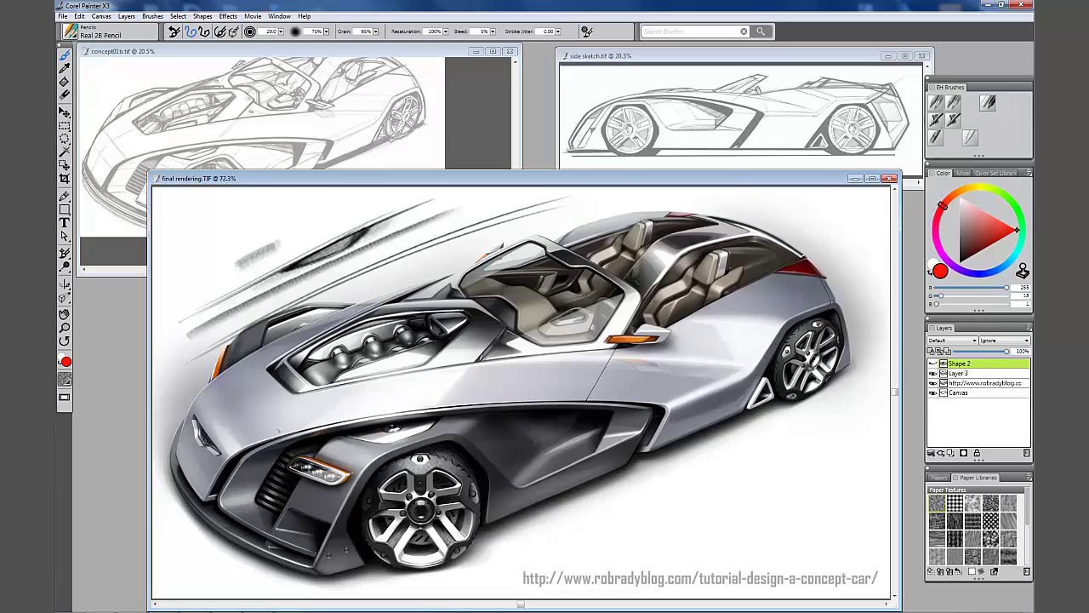
pyautogui.hotkey('ctrl', 'shift', 'n')
pyautogui.moveTo(250, 437)
pyautogui.mouseDown()
pyautogui.moveTo(356, 412)
pyautogui.moveTo(571, 394)
pyautogui.mouseUp()
pyautogui.moveTo(473, 399); pyautogui.dragTo(670, 397)
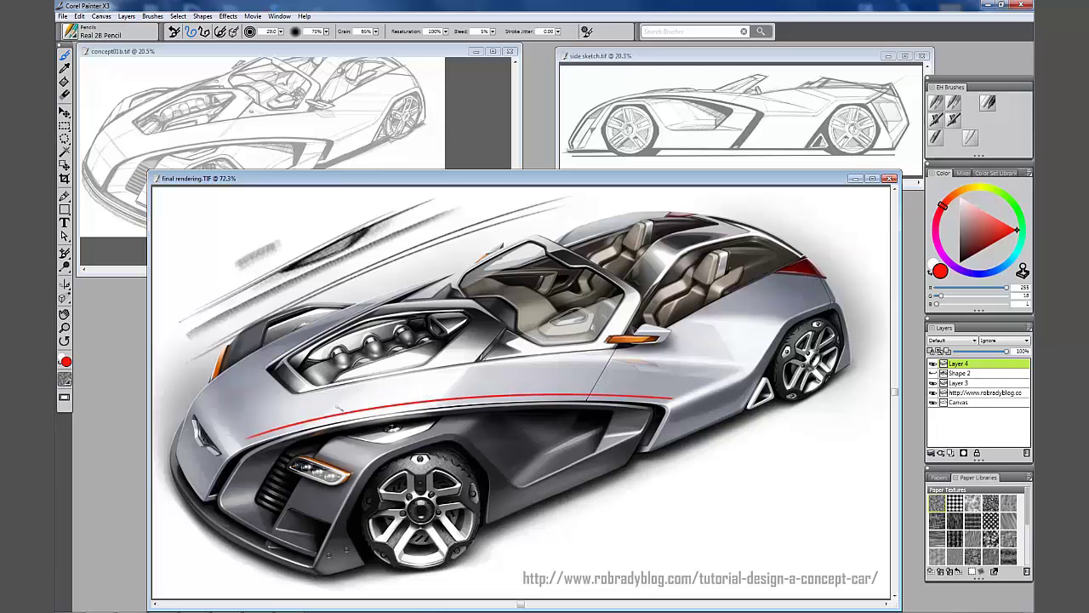
# Fade the ends of the red line with a large soft Eraser
pyautogui.moveTo(679, 390)
pyautogui.keyDown('ctrl'); pyautogui.keyDown('alt'); pyautogui.mouseDown()
pyautogui.moveTo(720, 389)
pyautogui.moveTo(704, 385)
pyautogui.mouseUp(); pyautogui.keyUp('alt'); pyautogui.keyUp('ctrl')
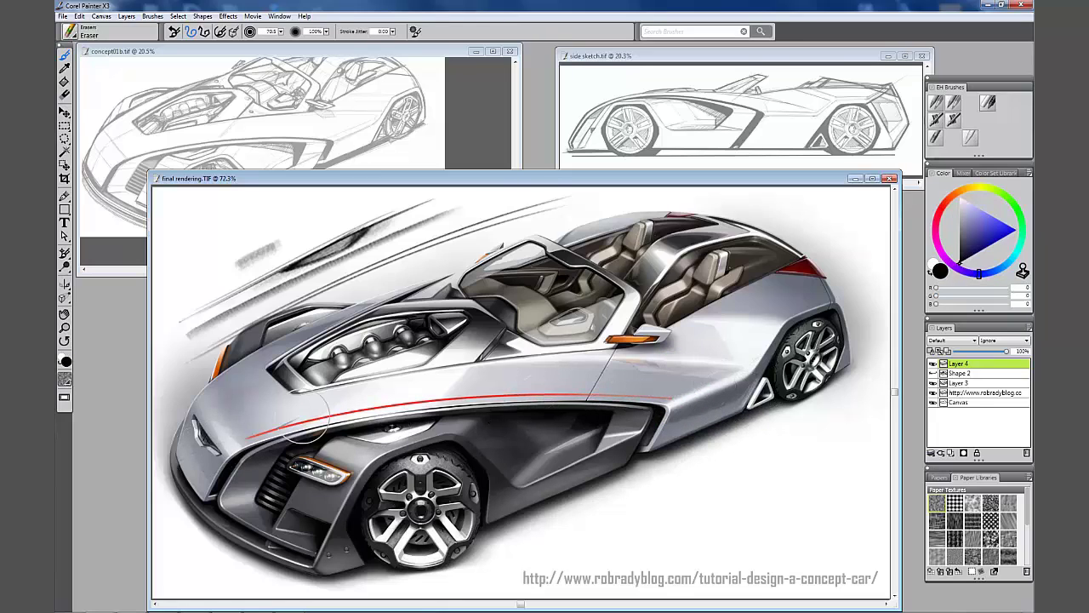
pyautogui.moveTo(194, 452); pyautogui.dragTo(345, 397)
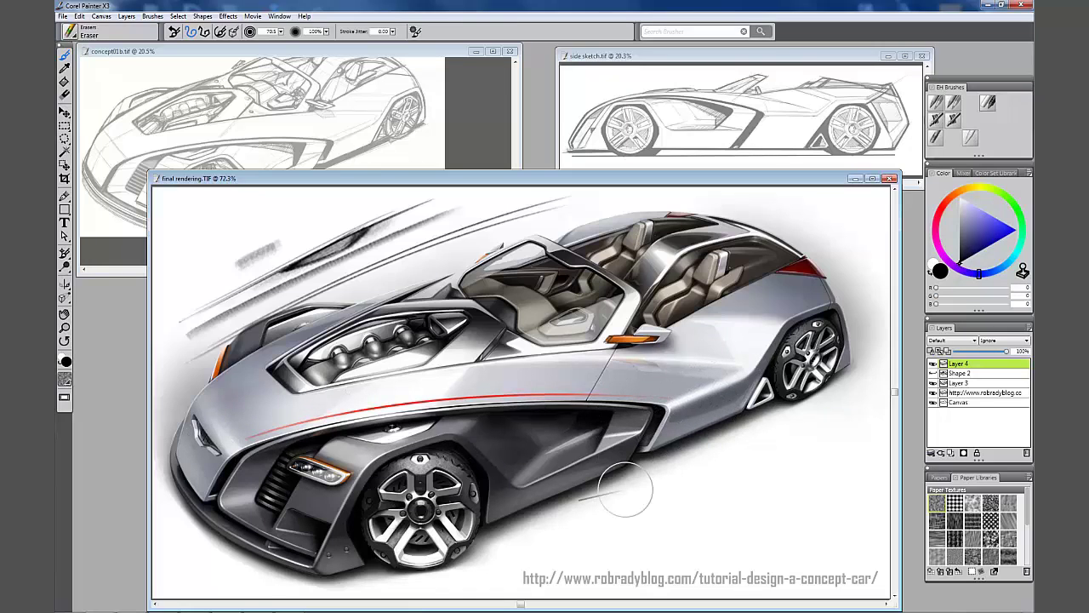
# Try extra red pencil strokes along the curve and around its end, and undo them
pyautogui.moveTo(289, 425)
pyautogui.mouseDown()
pyautogui.moveTo(450, 399)
pyautogui.moveTo(596, 395)
pyautogui.moveTo(681, 407)
pyautogui.mouseUp()
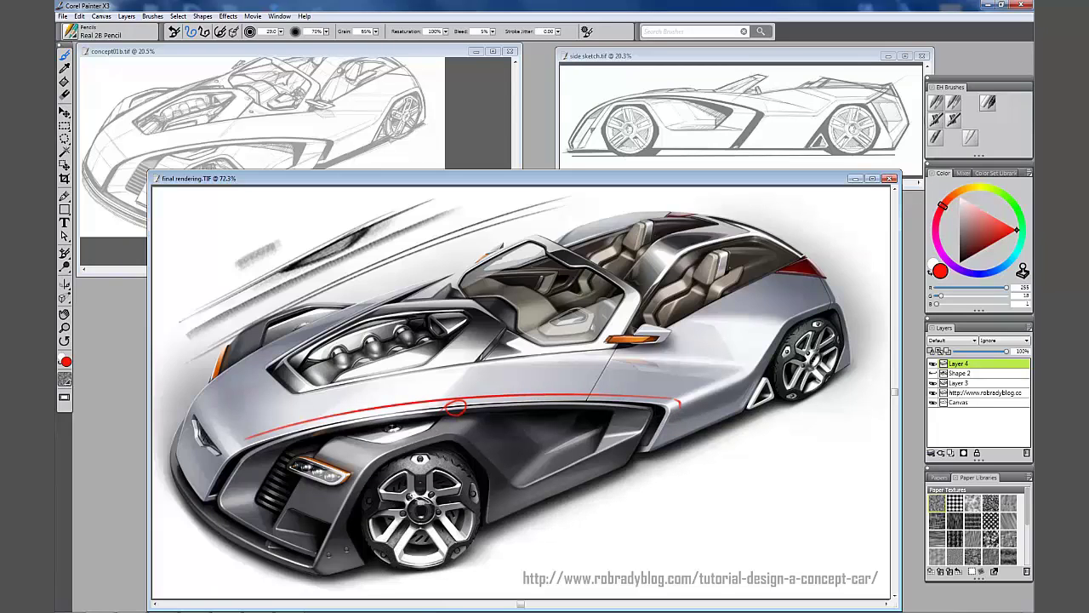
pyautogui.hotkey('ctrl', 'z')
pyautogui.hotkey('ctrl', 'z')
pyautogui.hotkey('ctrl', 'z')
pyautogui.hotkey('ctrl', 'z')
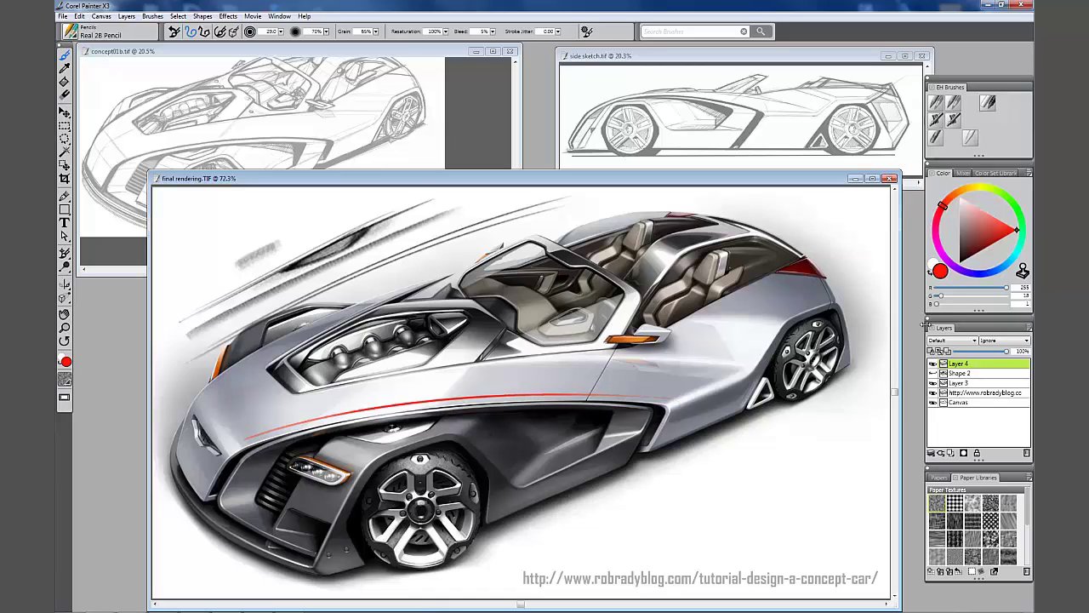
# Toggle the visibility of Shape 2 on and off to compare the path with the traced red line
pyautogui.click(934, 373)
pyautogui.click(932, 373)
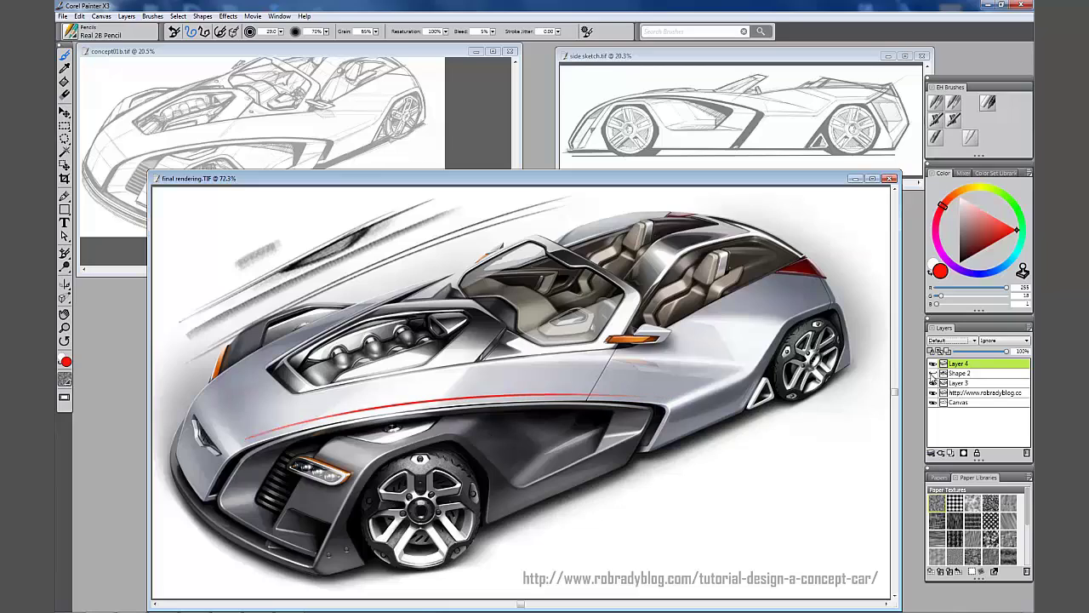